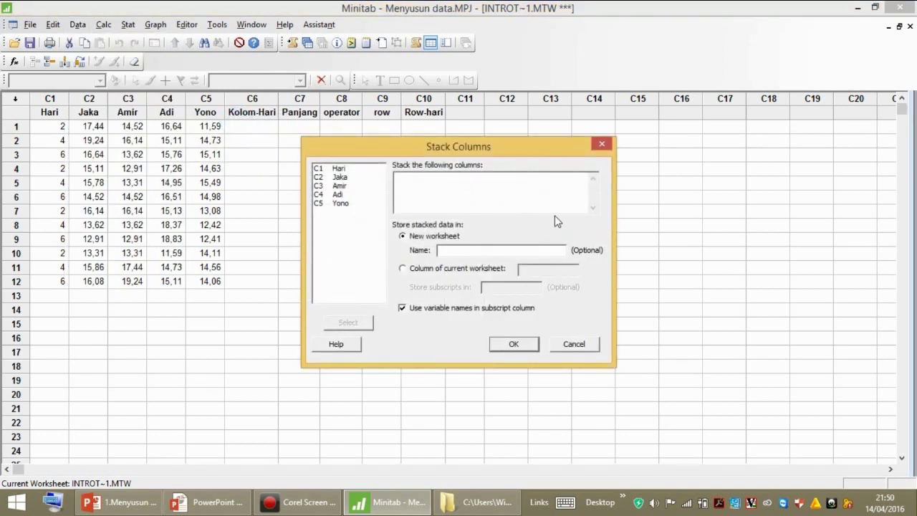
# Step: Add columns C2, C3, C4 and C5 to the list of columns to stack
pyautogui.click(339, 177)
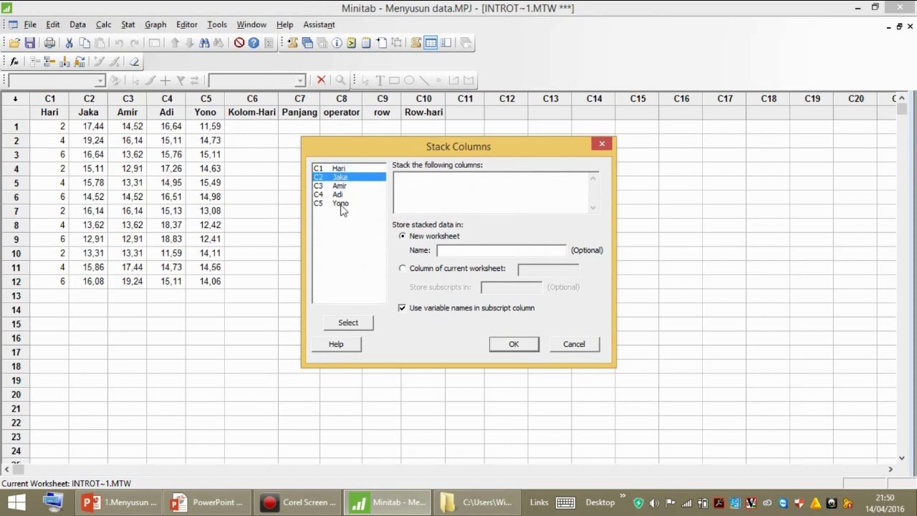
pyautogui.click(434, 184)
pyautogui.doubleClick(359, 181)
pyautogui.click(343, 187)
pyautogui.doubleClick(343, 187)
pyautogui.doubleClick(340, 194)
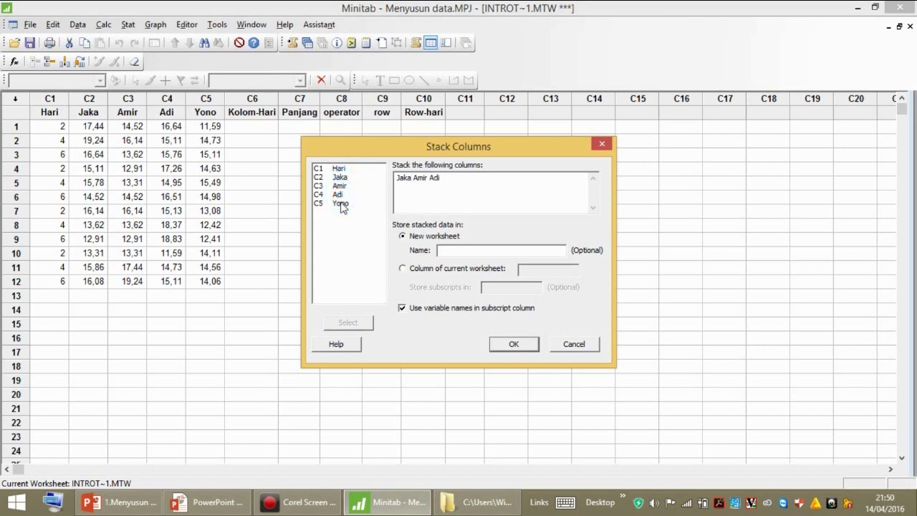
pyautogui.doubleClick(341, 204)
pyautogui.click(511, 209)
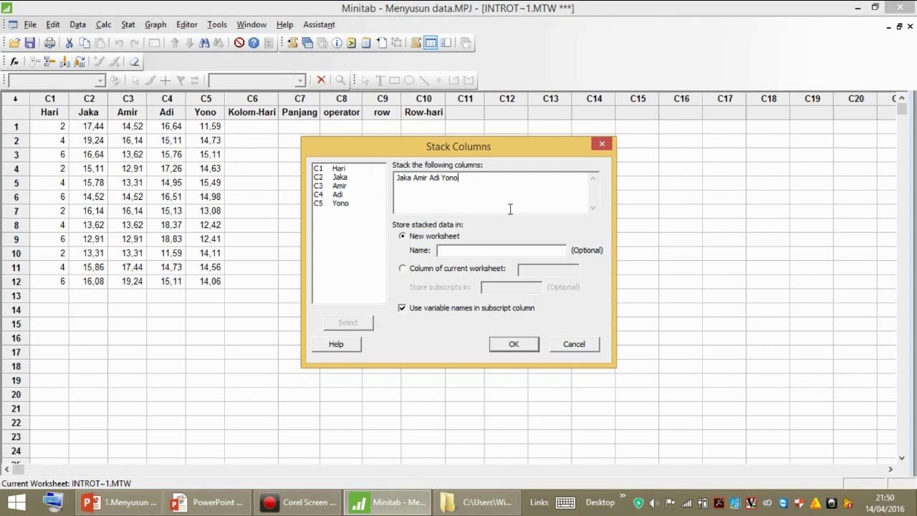
# Step: Store the stacked data in the current worksheet's Panjang column with subscripts in operator, and run the column stacking
pyautogui.click(403, 269)
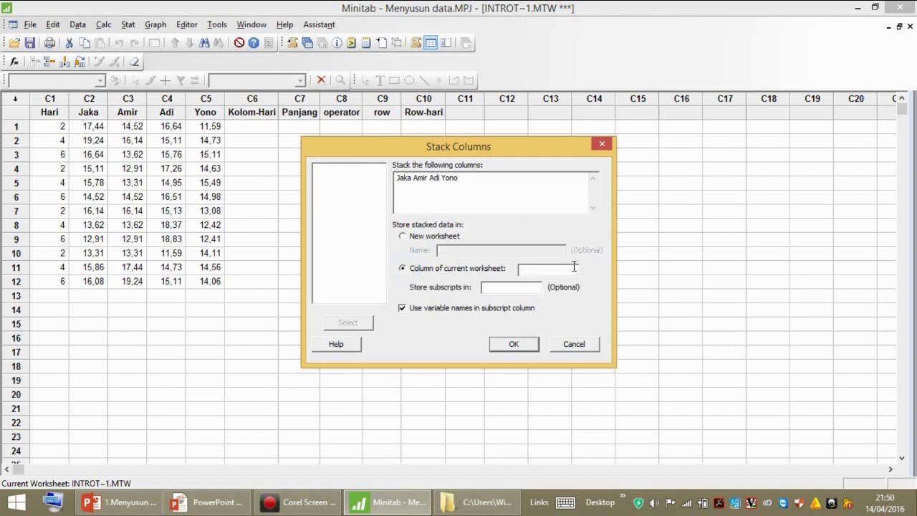
pyautogui.click(555, 266)
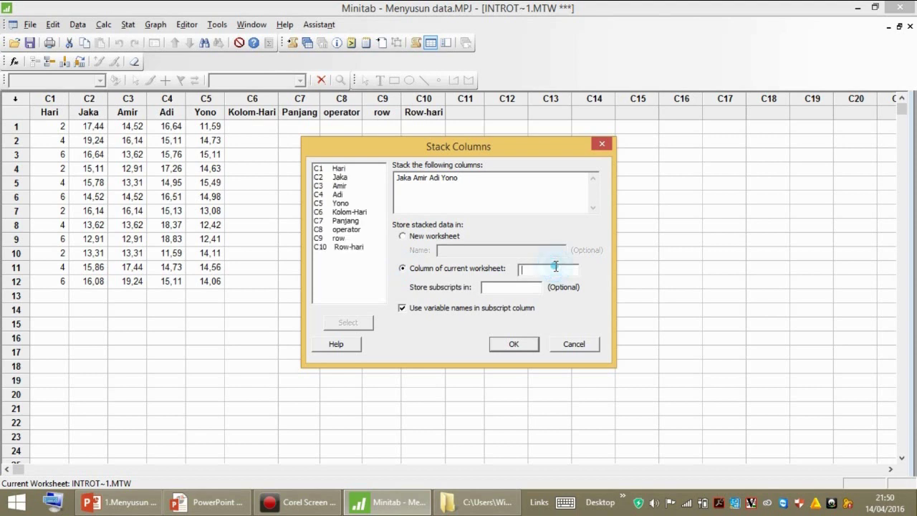
pyautogui.doubleClick(345, 221)
pyautogui.click(484, 287)
pyautogui.doubleClick(348, 230)
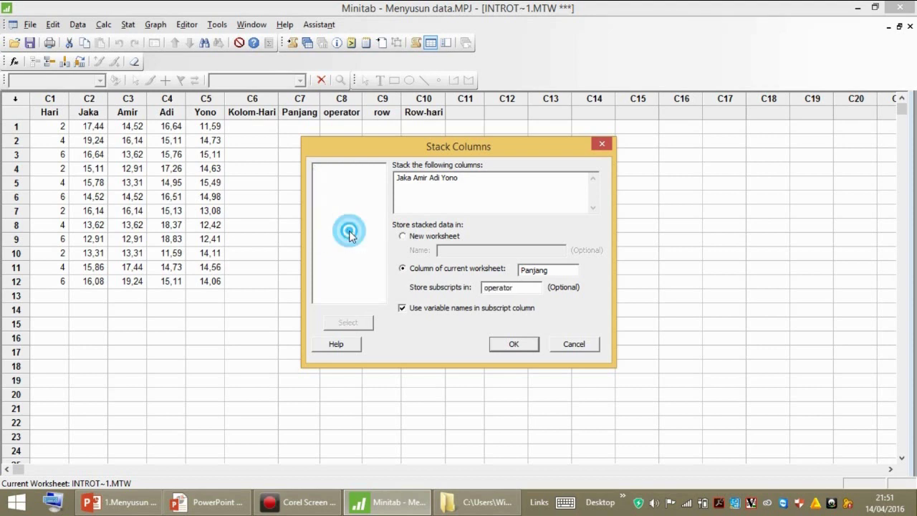
pyautogui.click(515, 345)
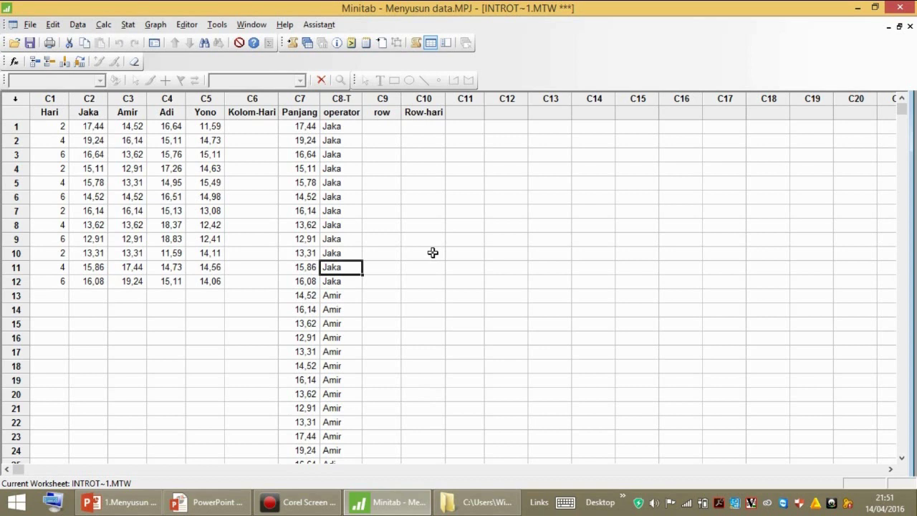
# Step: Switch to the PowerPoint presentation, look through the stacking task slides and start the slide show
pyautogui.hotkey('alt', 'Tab')
pyautogui.hotkey('alt', 'Tab')
pyautogui.hotkey('alt', 'Tab')
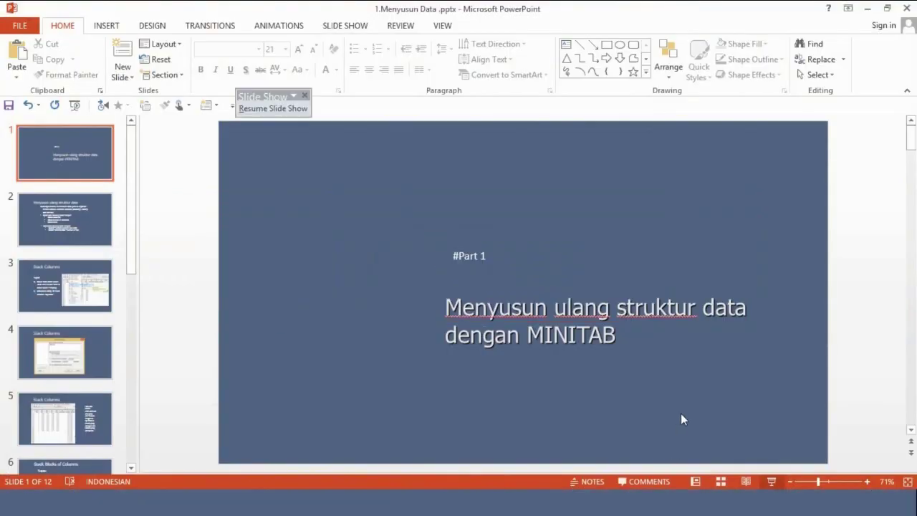
pyautogui.scroll(-2, 679, 410)
pyautogui.scroll(-1, 555, 424)
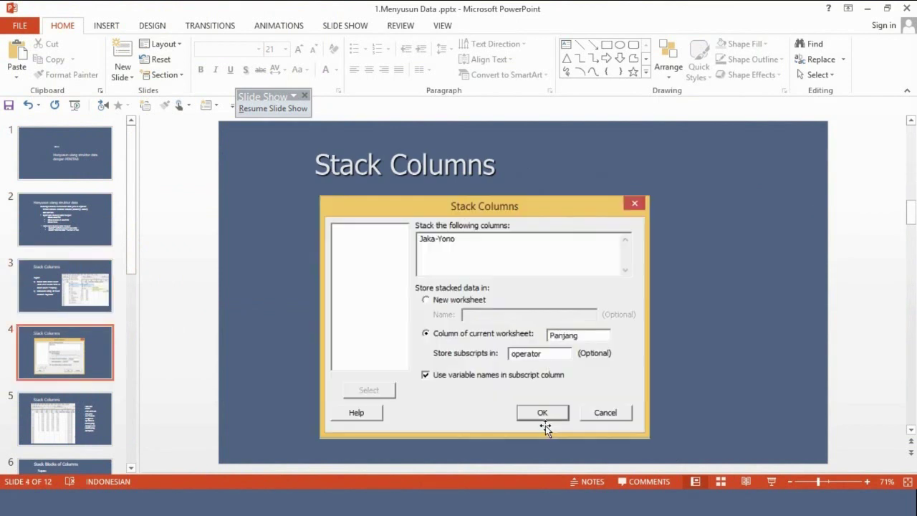
pyautogui.scroll(-1, 521, 423)
pyautogui.scroll(-1, 594, 413)
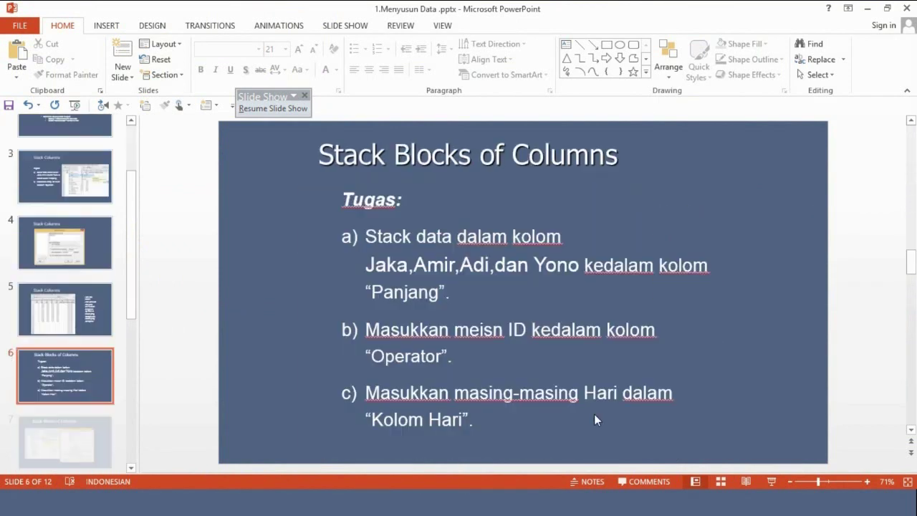
pyautogui.click(770, 482)
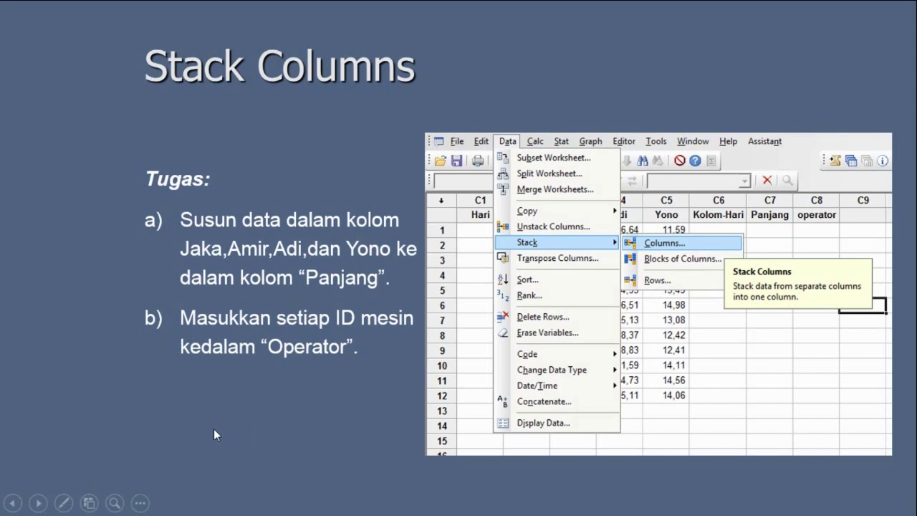
# Step: Return to Minitab and open Stack Blocks of Columns, with the dialog moved clear of the worksheet data
pyautogui.hotkey('alt', 'Tab')
pyautogui.hotkey('alt', 'Tab')
pyautogui.hotkey('alt', 'Tab')
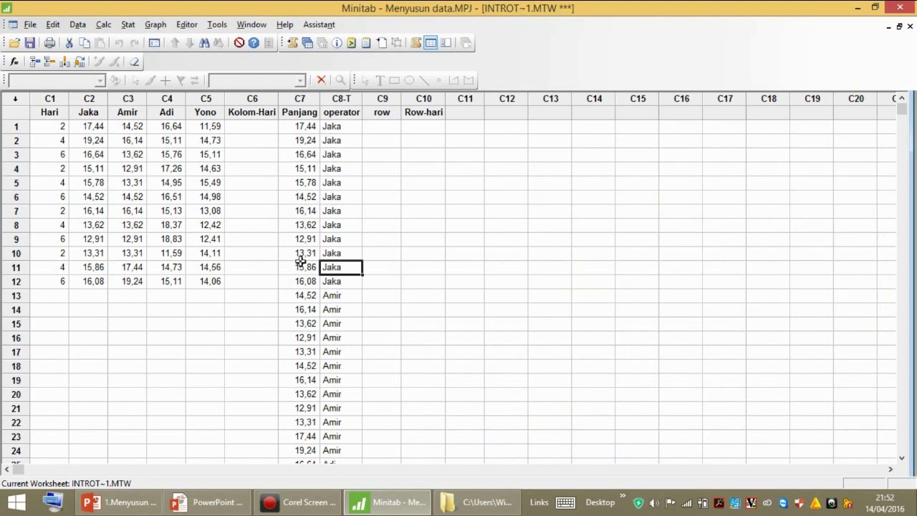
pyautogui.click(78, 26)
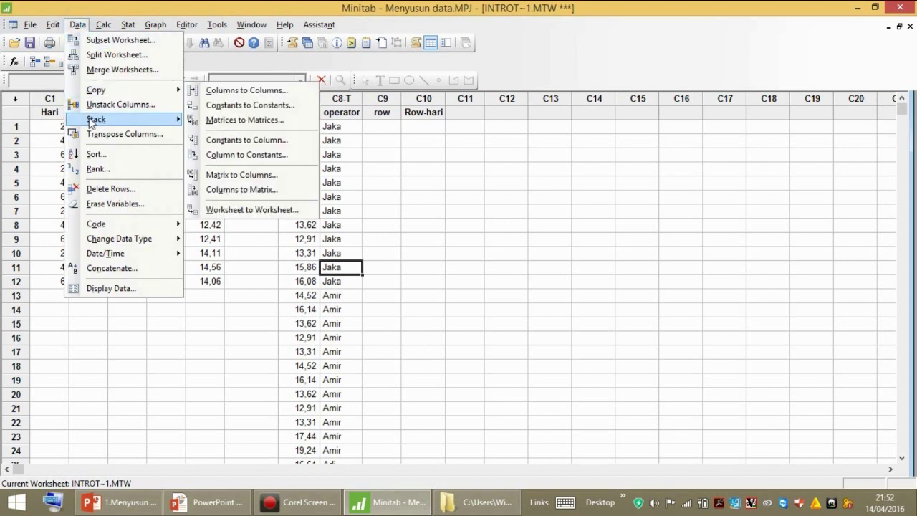
pyautogui.moveTo(93, 119)
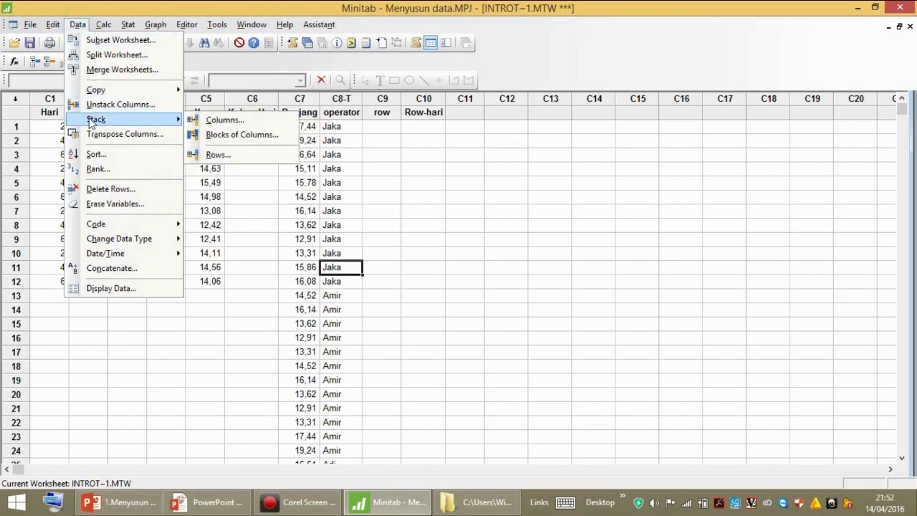
pyautogui.click(240, 135)
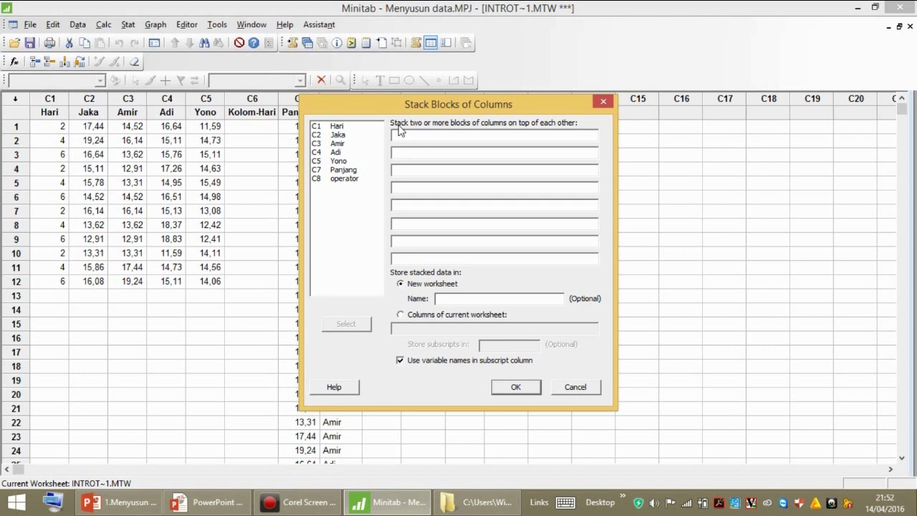
pyautogui.moveTo(395, 111); pyautogui.dragTo(511, 122)
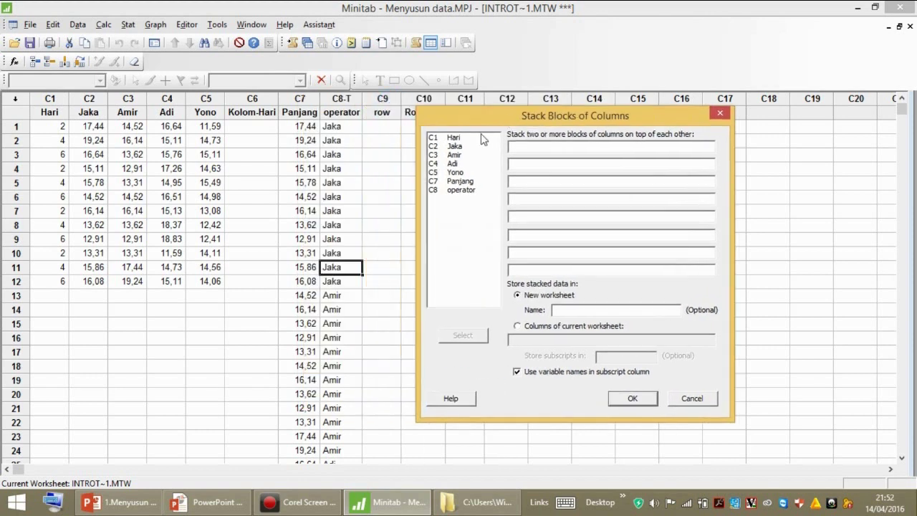
# Step: Define the first two blocks to stack by pairing Hari with C2 and Hari with C3
pyautogui.doubleClick(453, 138)
pyautogui.doubleClick(455, 147)
pyautogui.click(530, 163)
pyautogui.doubleClick(445, 137)
pyautogui.doubleClick(455, 155)
# Step: Define the third and fourth blocks by pairing Hari with C4 and Hari with C5
pyautogui.click(521, 181)
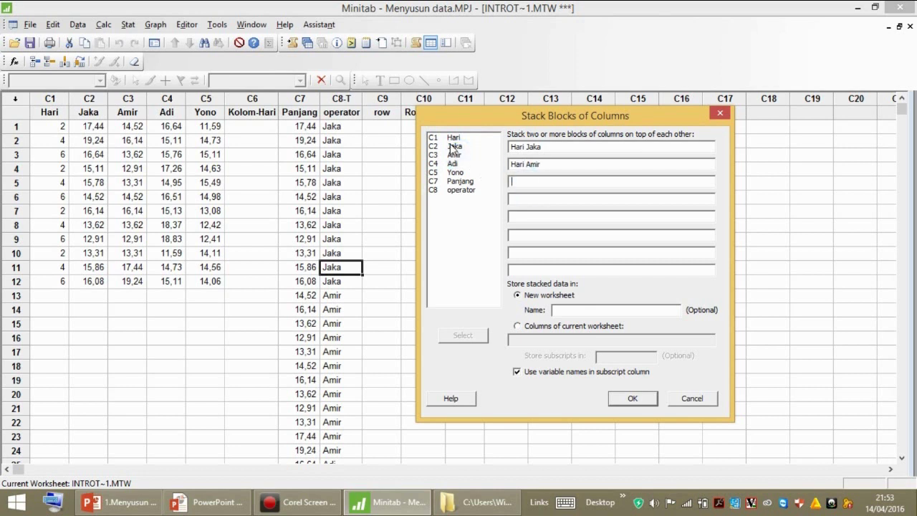
pyautogui.doubleClick(453, 137)
pyautogui.doubleClick(455, 163)
pyautogui.click(532, 199)
pyautogui.click(457, 140)
pyautogui.doubleClick(456, 139)
pyautogui.doubleClick(459, 172)
# Step: Store the stacked blocks in Kolom-Hari and Panjang of the current worksheet, with subscripts in operator, and run the stacking
pyautogui.click(519, 328)
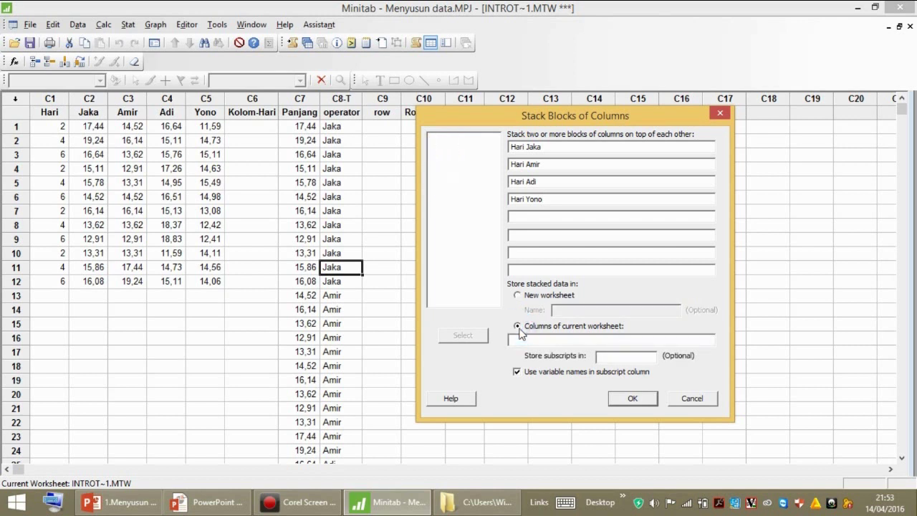
pyautogui.moveTo(553, 122); pyautogui.dragTo(629, 128)
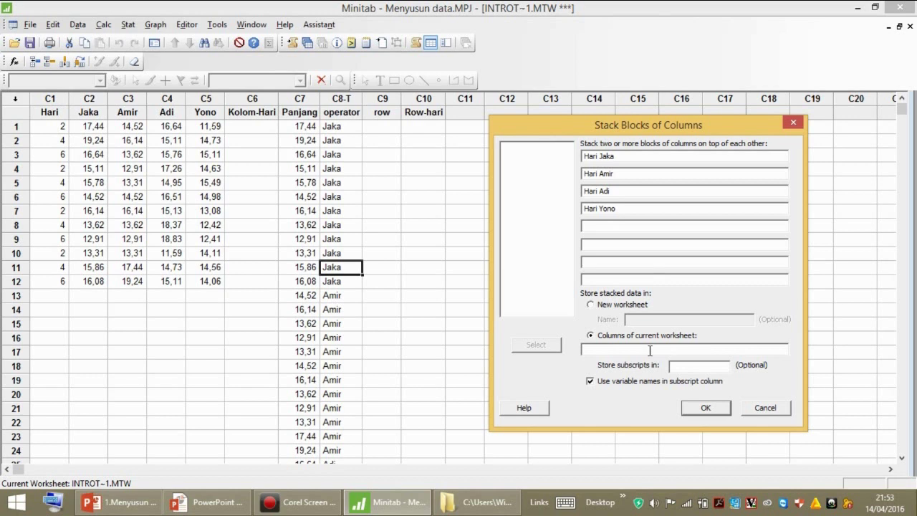
pyautogui.click(614, 351)
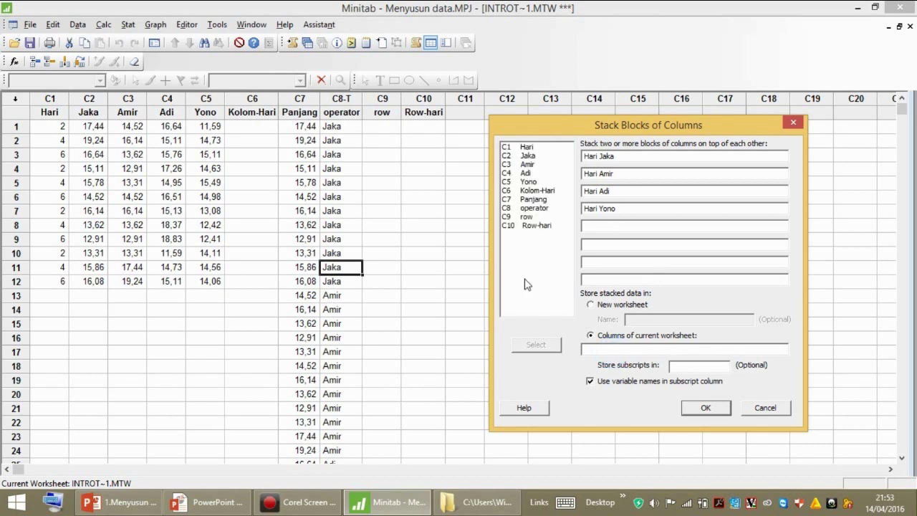
pyautogui.doubleClick(547, 192)
pyautogui.doubleClick(536, 199)
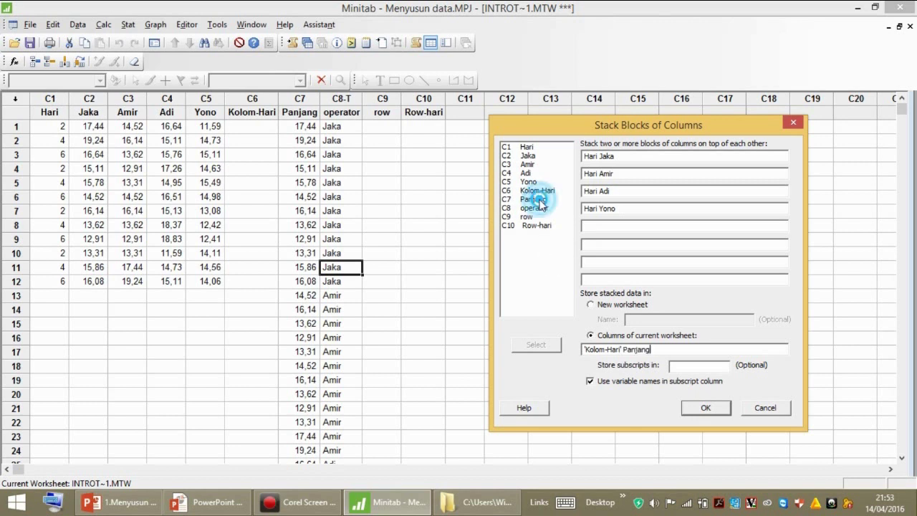
pyautogui.click(691, 368)
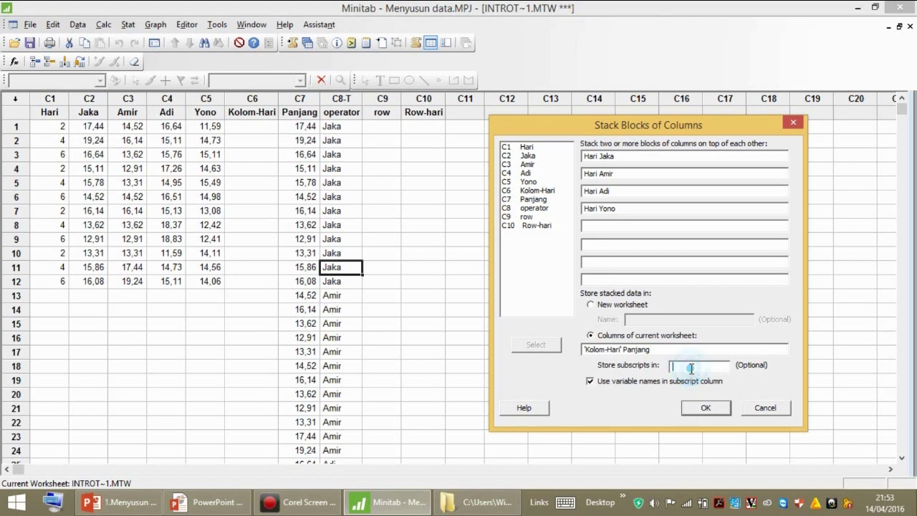
pyautogui.doubleClick(539, 209)
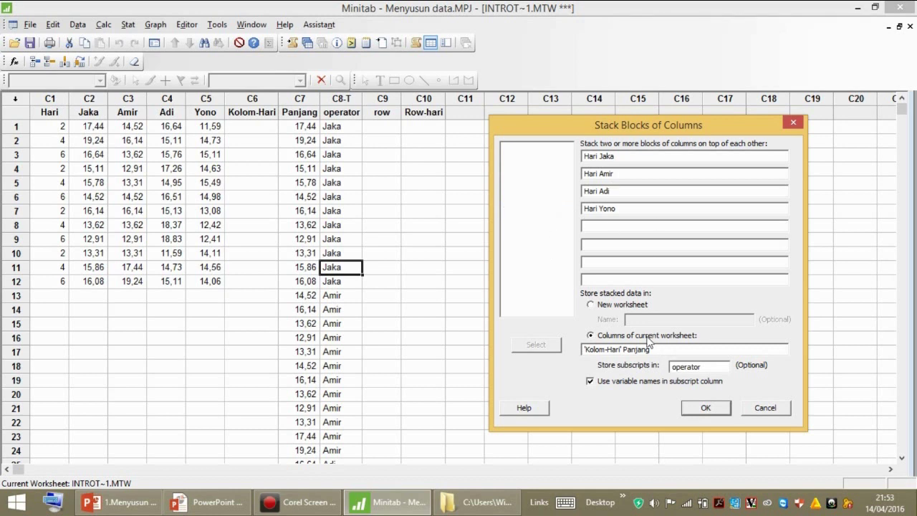
pyautogui.click(700, 410)
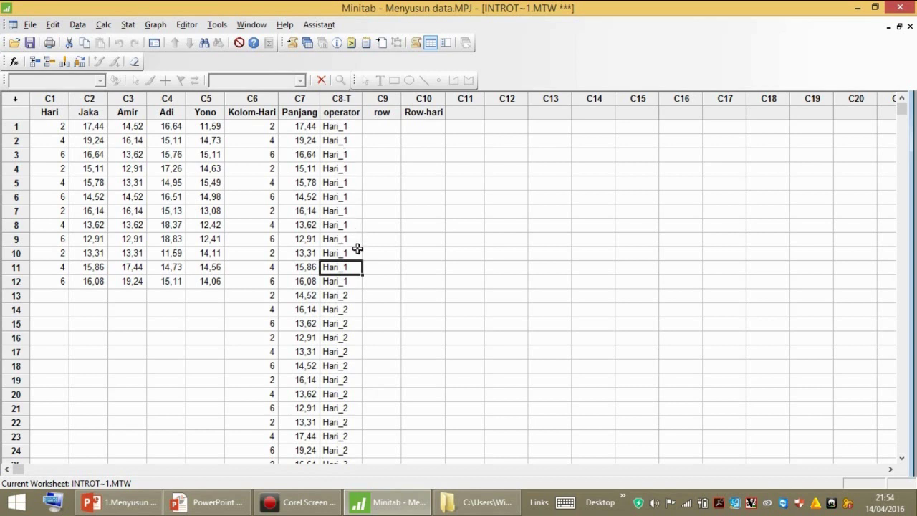
# Step: Rerun the block stacking with variable names in the subscript column turned off
pyautogui.click(154, 44)
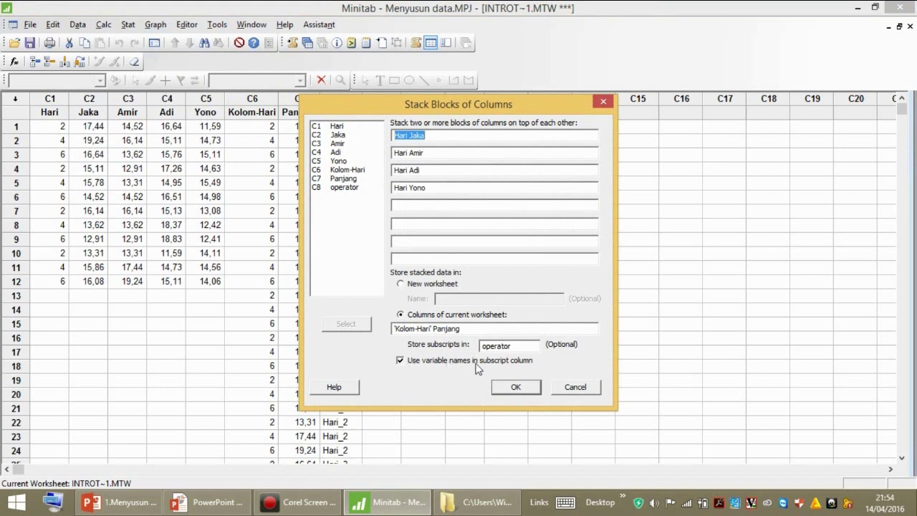
pyautogui.click(401, 363)
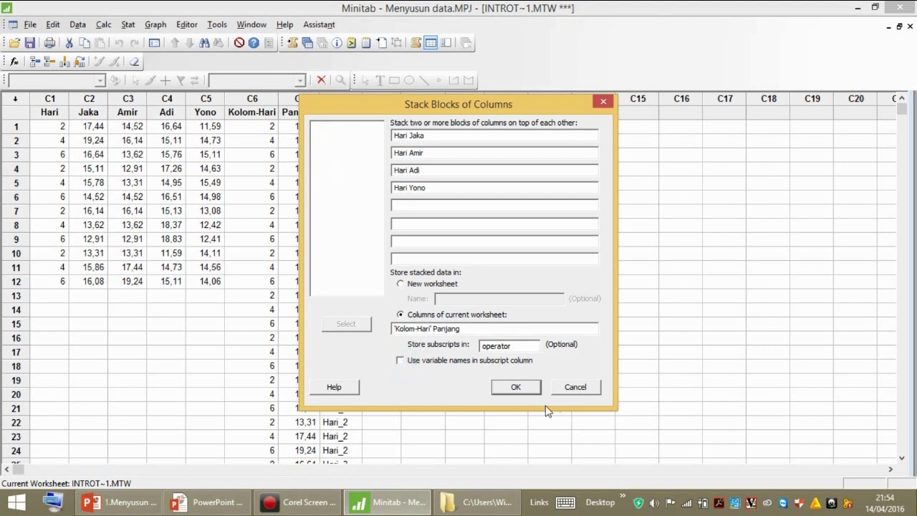
pyautogui.moveTo(466, 107); pyautogui.dragTo(608, 118)
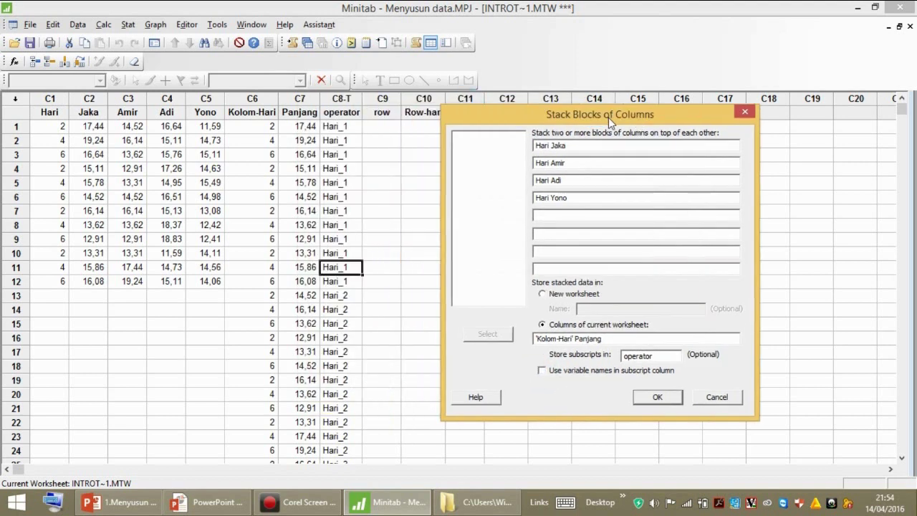
pyautogui.click(654, 399)
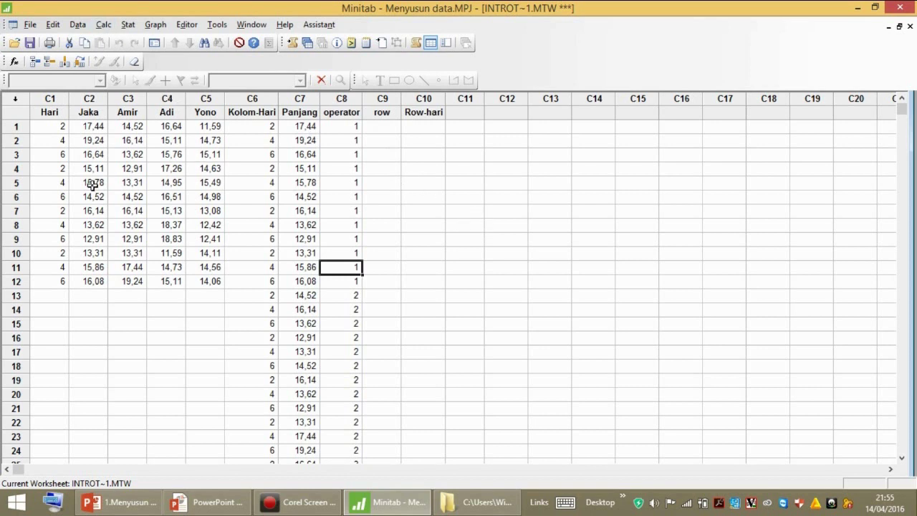
# Step: Open Stack Rows and set columns C2 through C5 as the columns containing the rows to stack
pyautogui.click(78, 25)
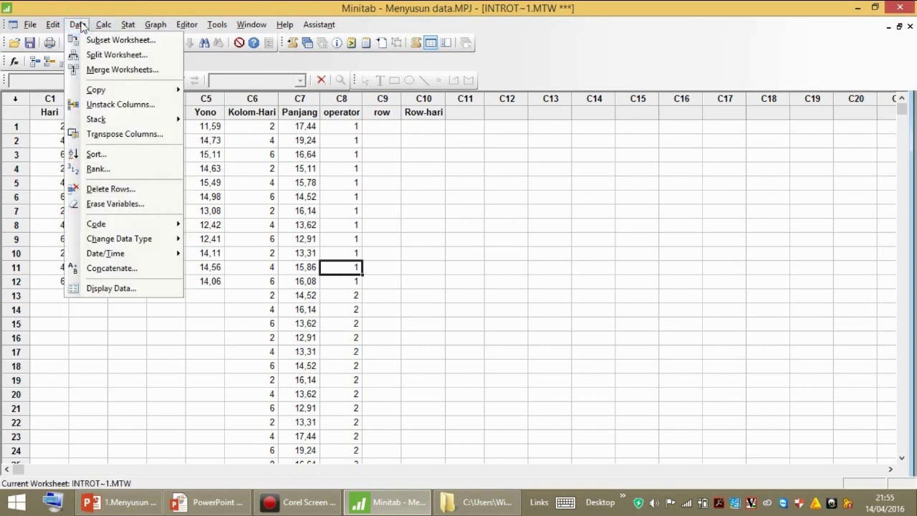
pyautogui.moveTo(100, 119)
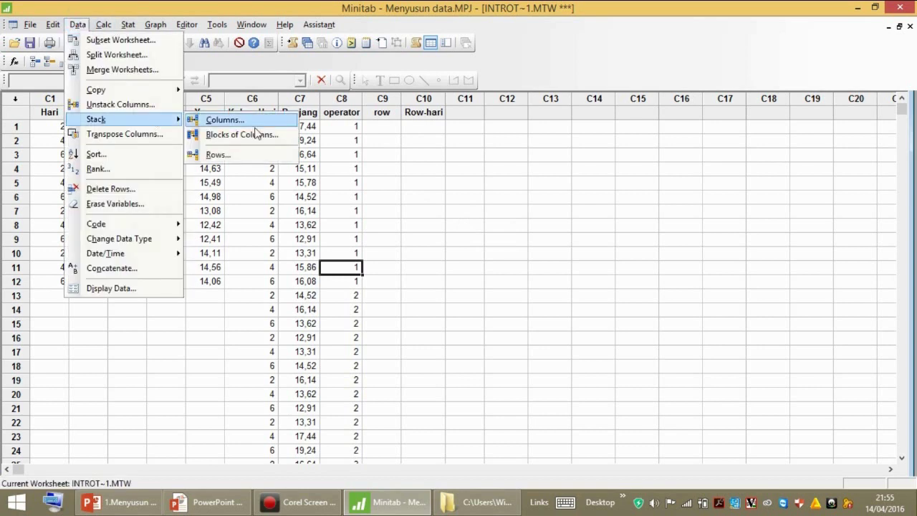
pyautogui.click(243, 156)
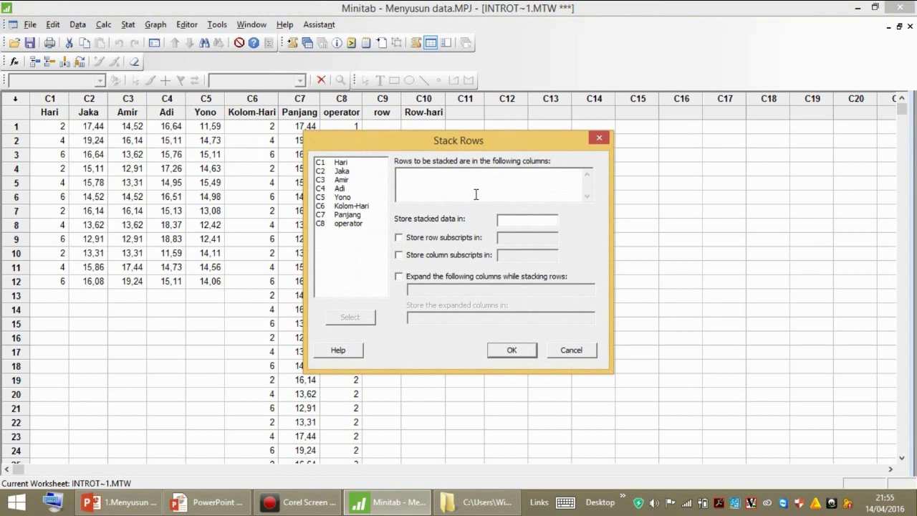
pyautogui.click(343, 171)
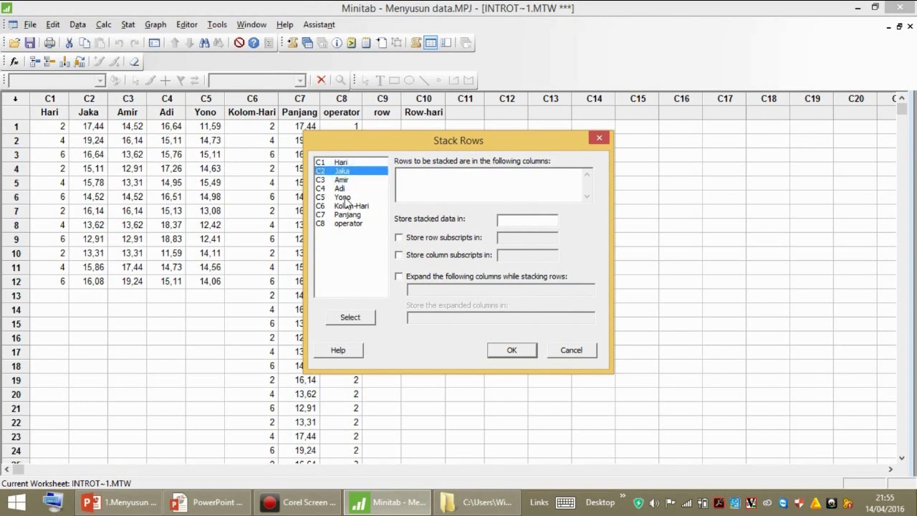
pyautogui.keyDown('shift'); pyautogui.click(350, 206); pyautogui.keyUp('shift')
pyautogui.keyDown('shift'); pyautogui.click(353, 197); pyautogui.keyUp('shift')
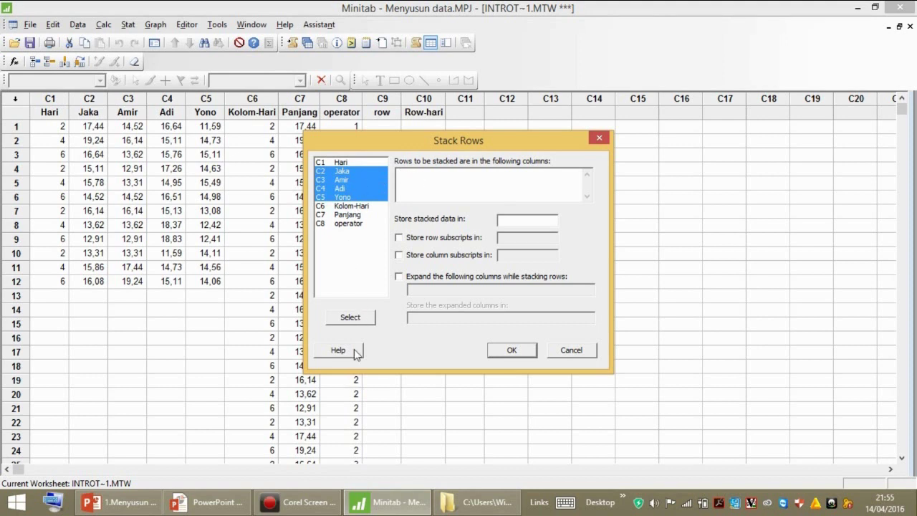
pyautogui.click(352, 319)
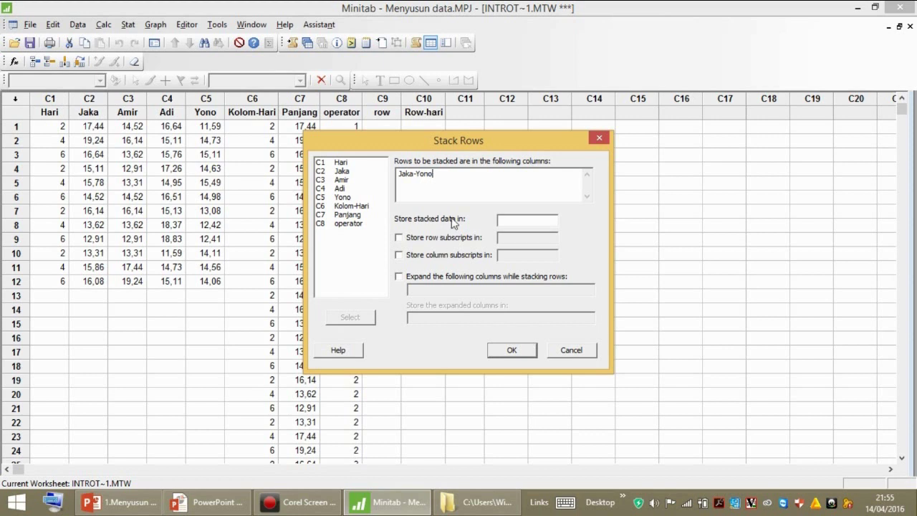
# Step: Store the stacked data in row and the row subscripts in Row-hari, and run the row stacking
pyautogui.click(519, 221)
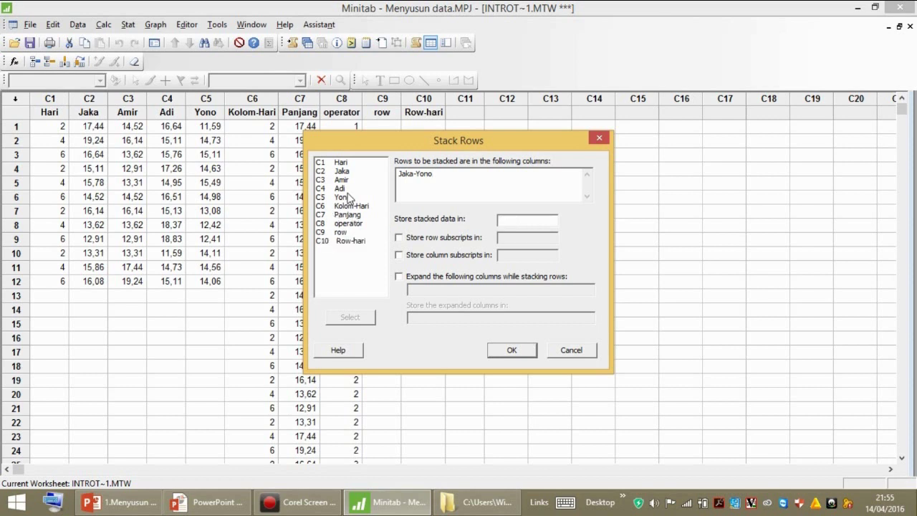
pyautogui.doubleClick(341, 233)
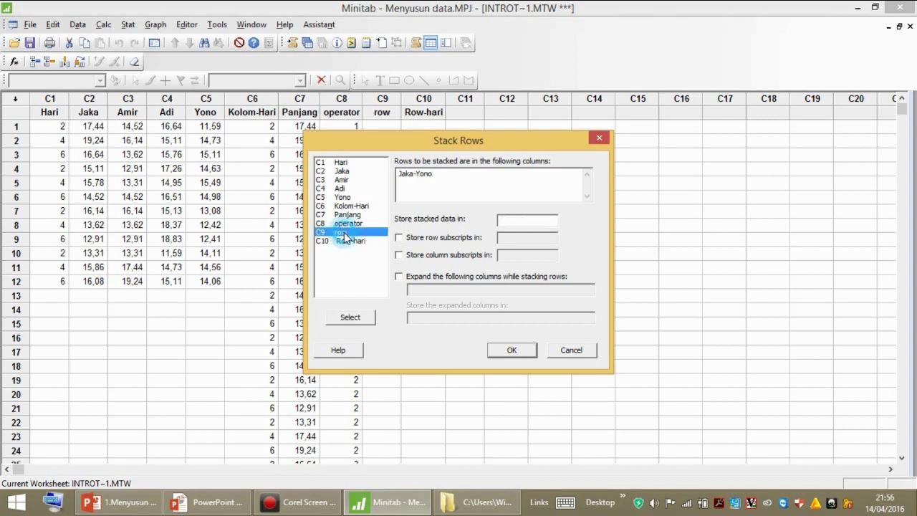
pyautogui.click(399, 238)
pyautogui.click(518, 238)
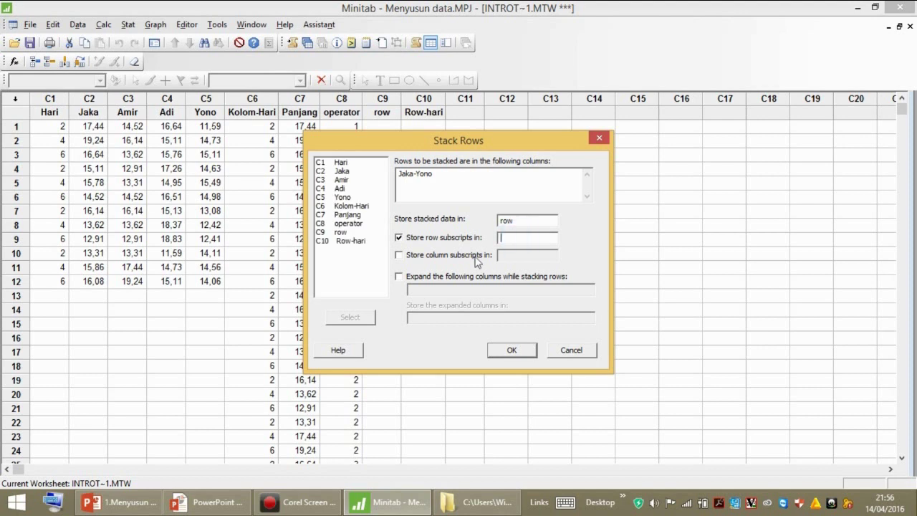
pyautogui.doubleClick(348, 242)
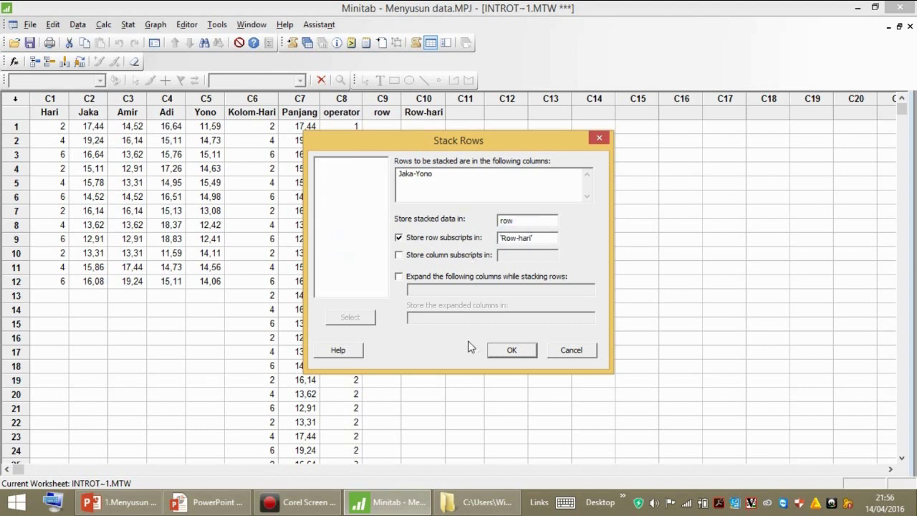
pyautogui.click(522, 352)
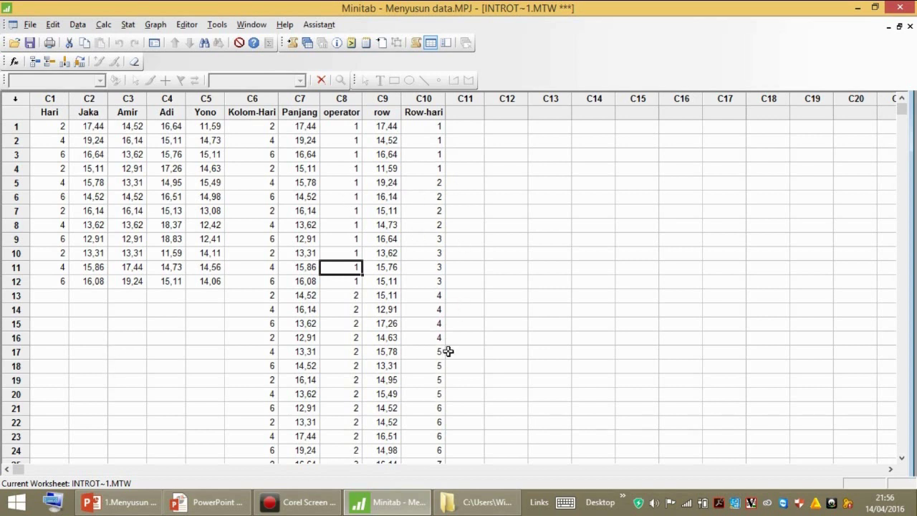
pyautogui.scroll(-11, 472, 373)
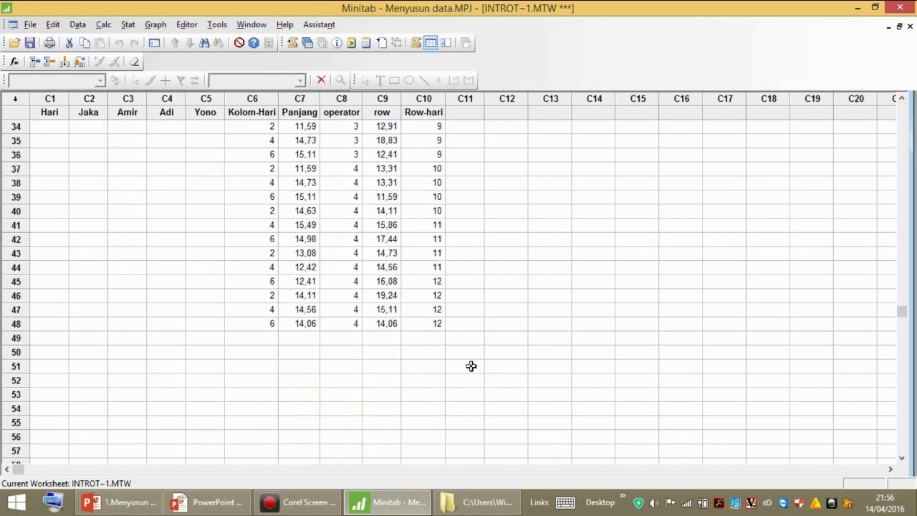
pyautogui.scroll(11, 471, 366)
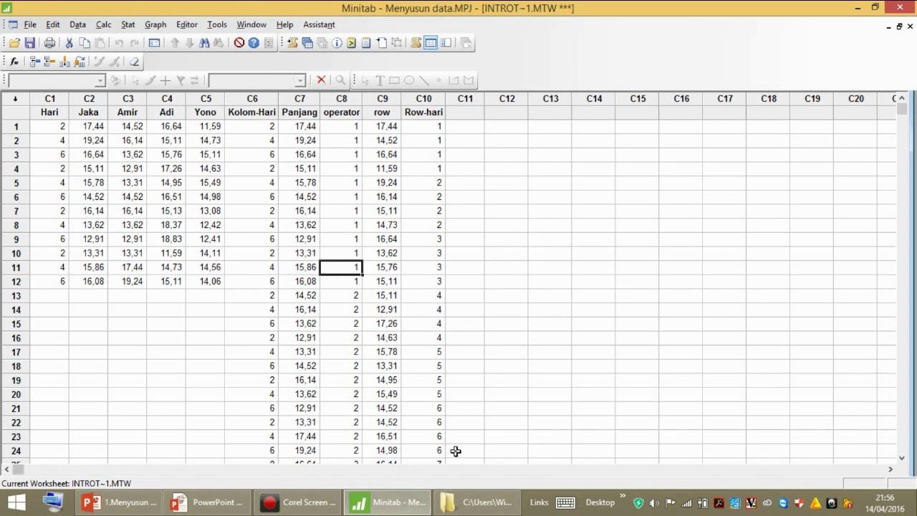
# Step: Switch to the Menyusun Data presentation in PowerPoint and browse the Stack Rows slides
pyautogui.click(118, 500)
pyautogui.scroll(-6, 852, 329)
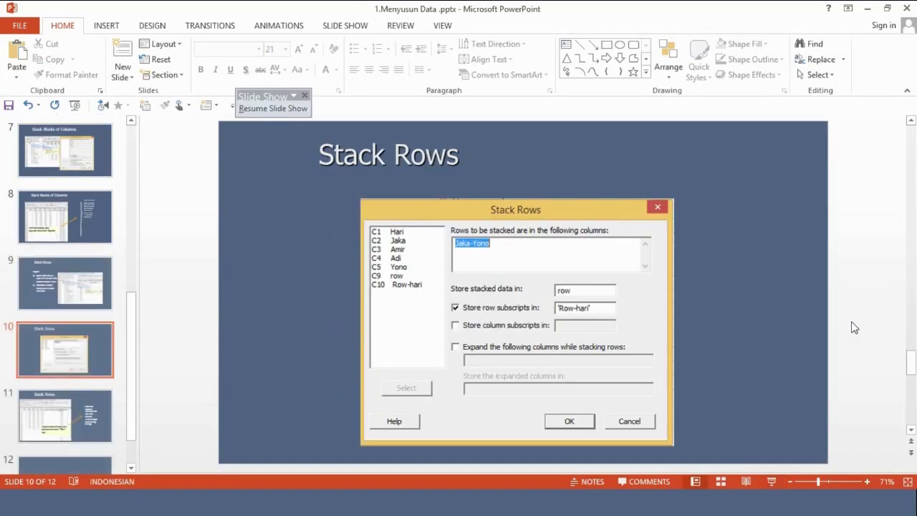